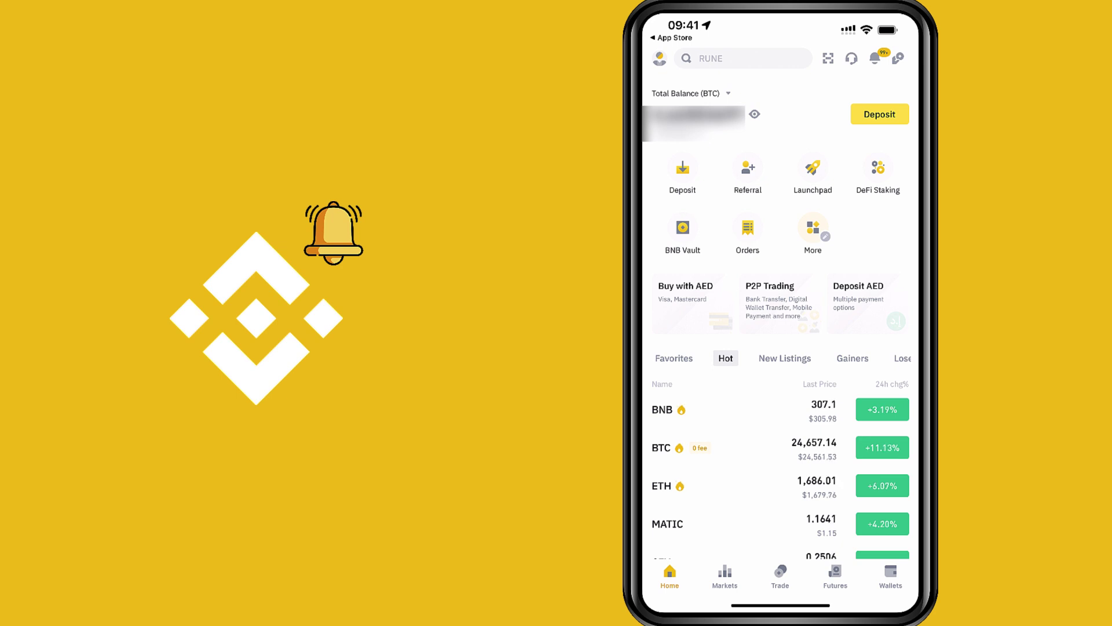
- Search the markets for gmx to bring up the GMX/USDT pair
click(711, 59)
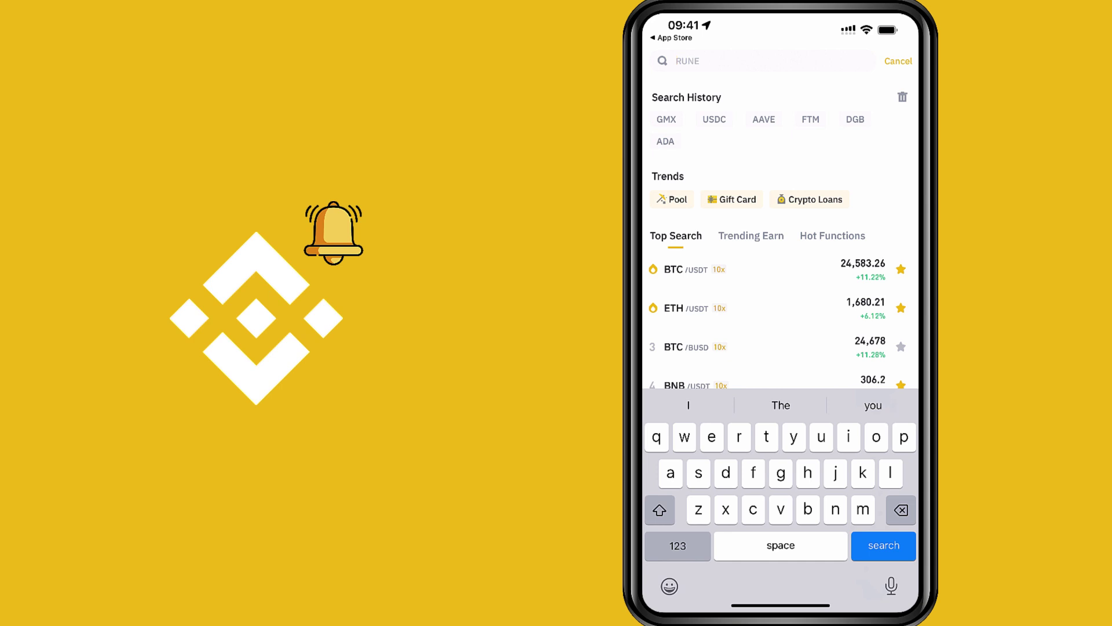
text(gmx)
key(Return)
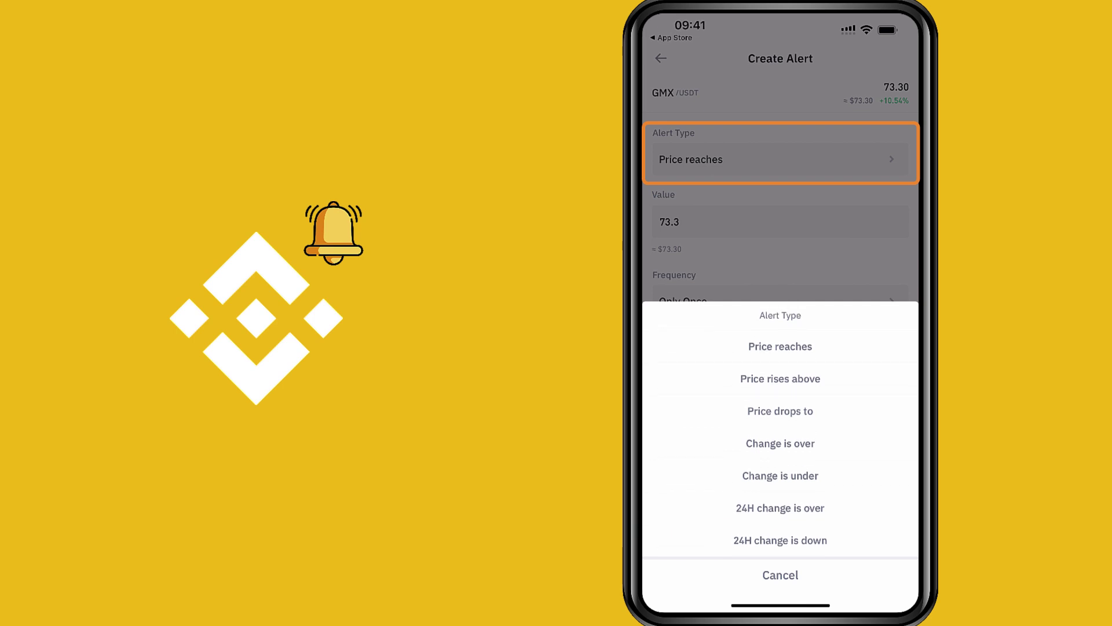
- Create a one-time GMX/USDT 'Change is under' alert with a 5% value
click(780, 444)
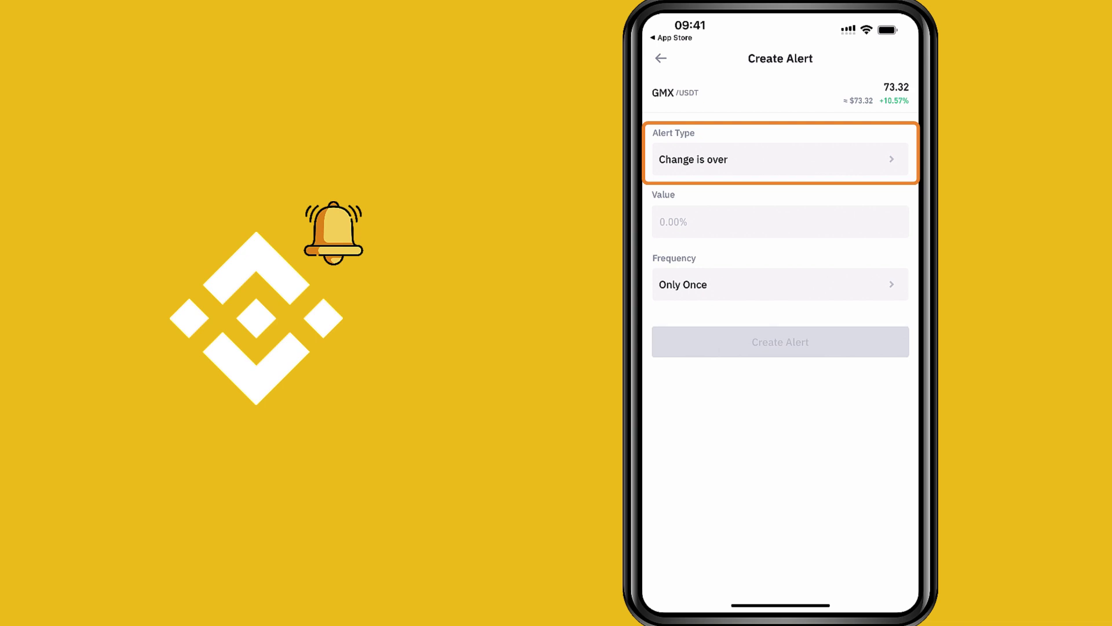
click(780, 159)
click(781, 474)
click(780, 222)
text(5)
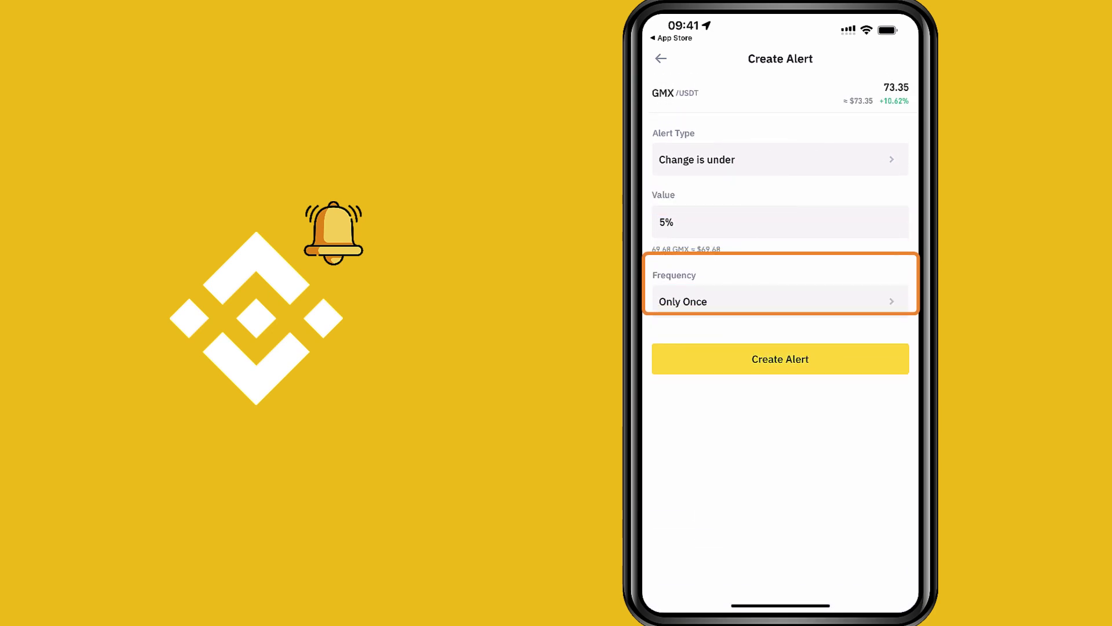
click(780, 301)
click(780, 476)
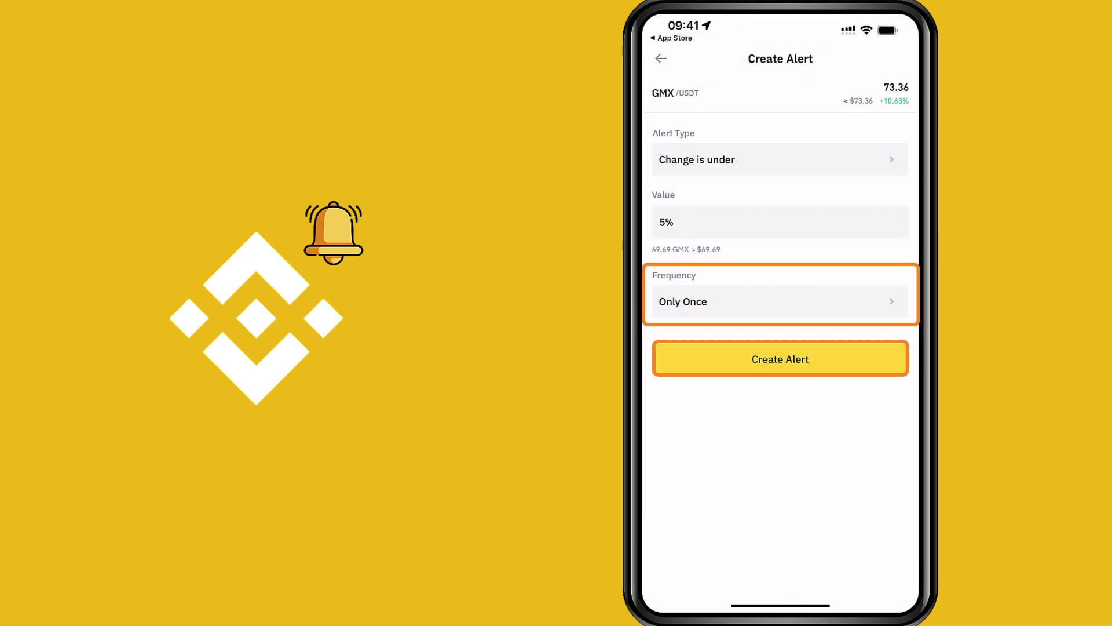
click(781, 358)
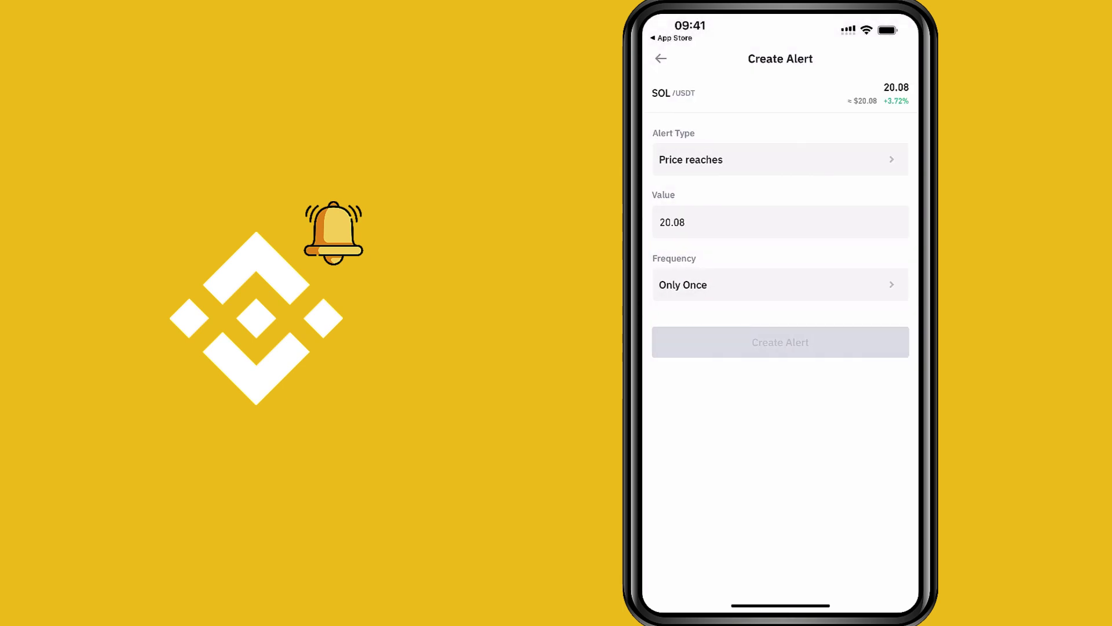
- Change the SOL/USDT 'Price reaches' value from 20.08 to 22 and create the alert
key(BackSpace)
key(BackSpace)
key(BackSpace)
key(BackSpace)
text(22)
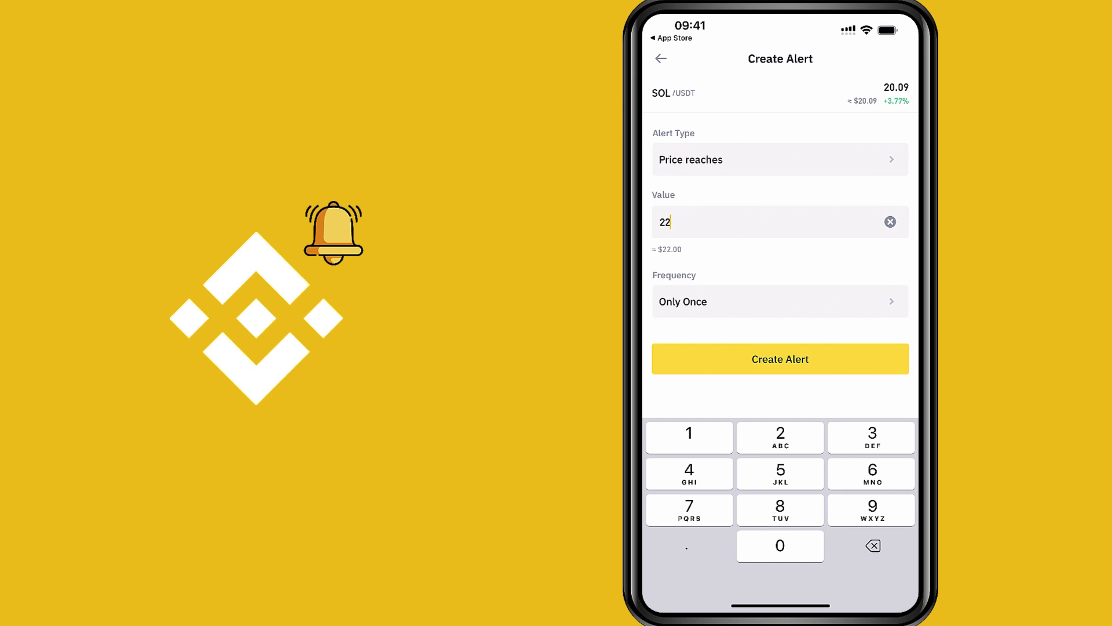
scroll(780, 343, down, 1)
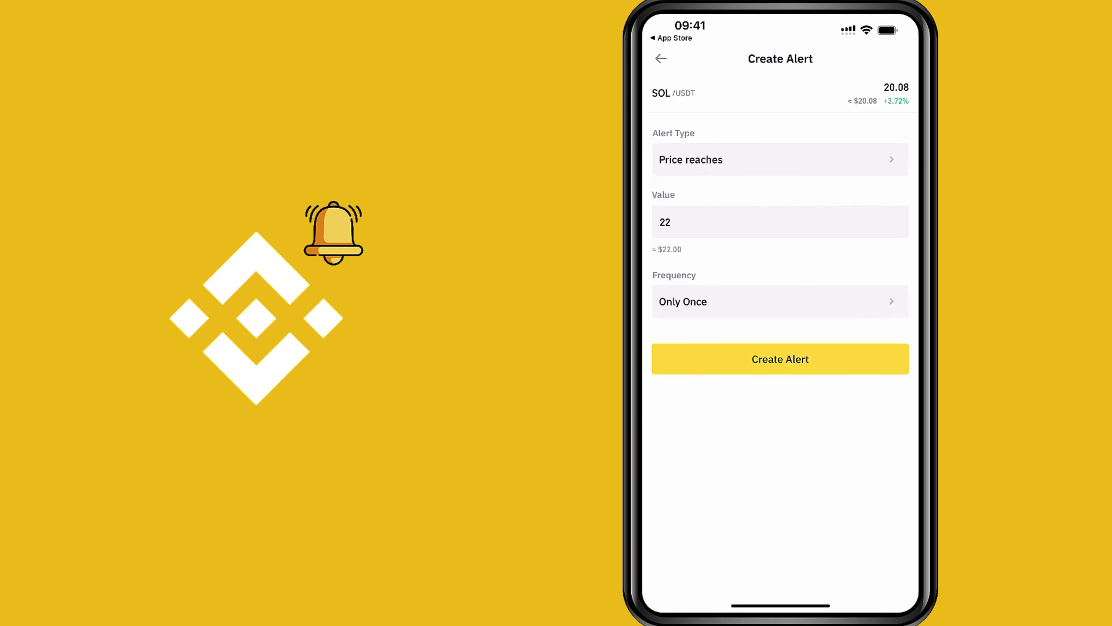
click(780, 359)
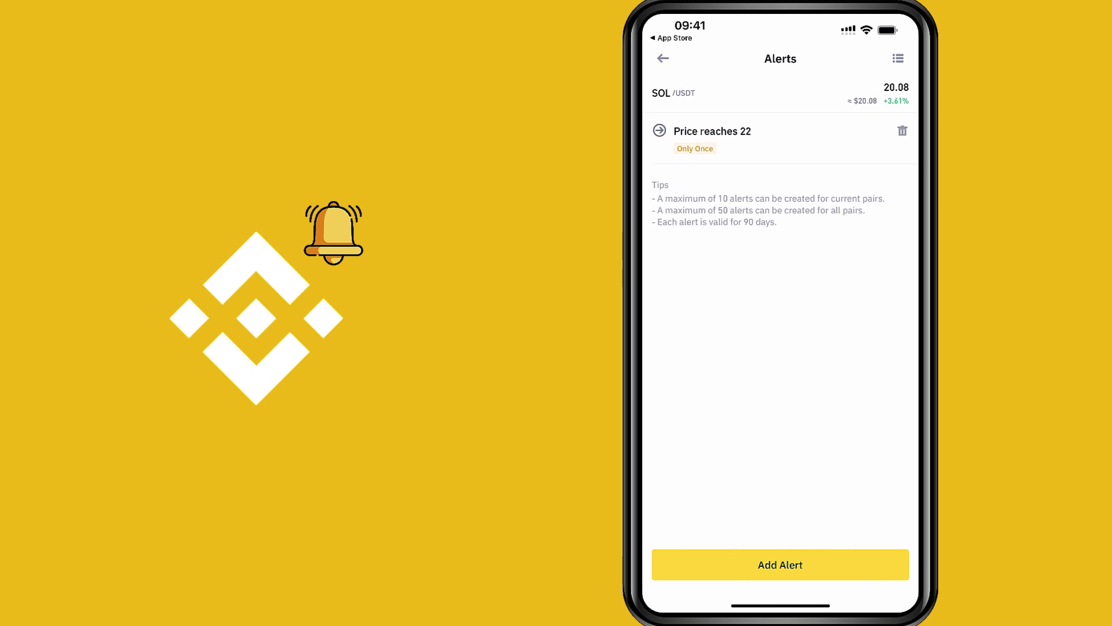
- Show the SOL and GMX alerts together in the All Alerts list
click(899, 58)
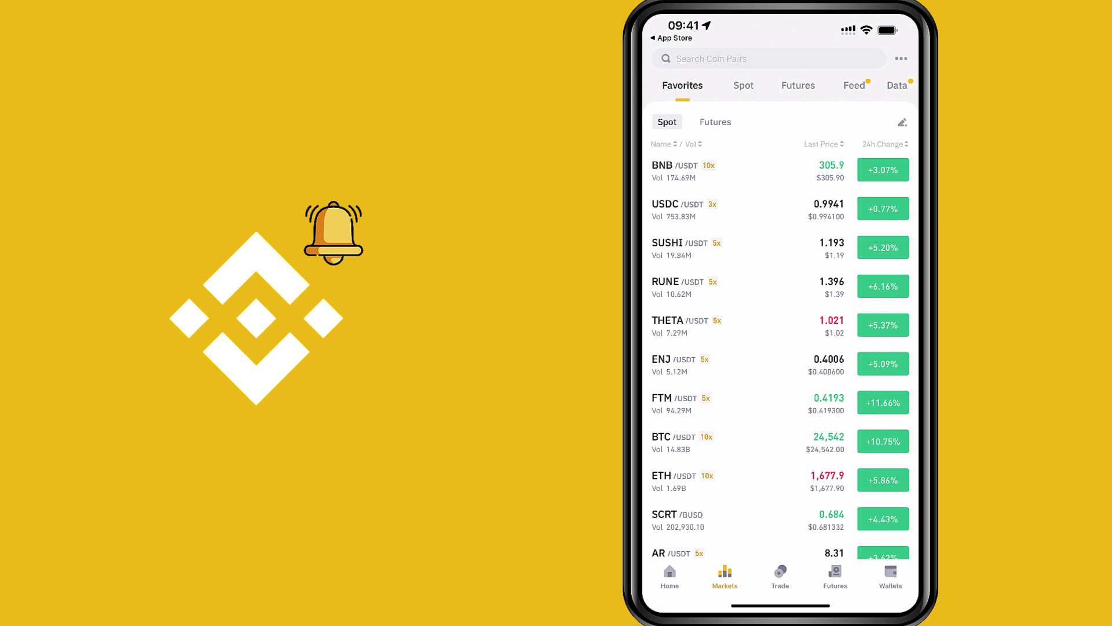
scroll(784, 359, down, 1)
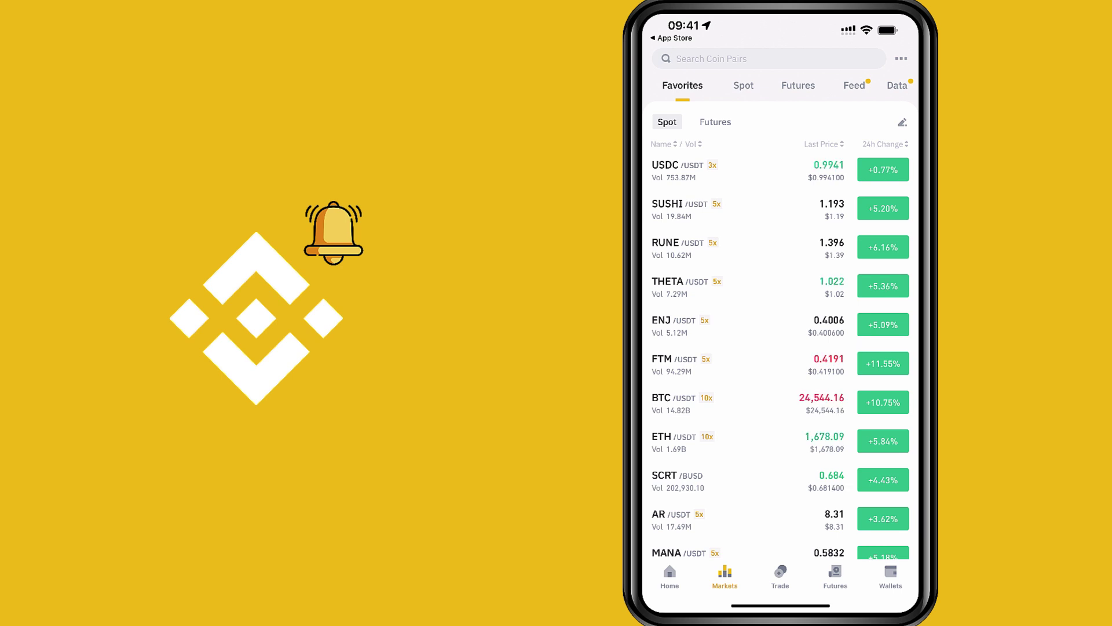
scroll(785, 358, down, 1)
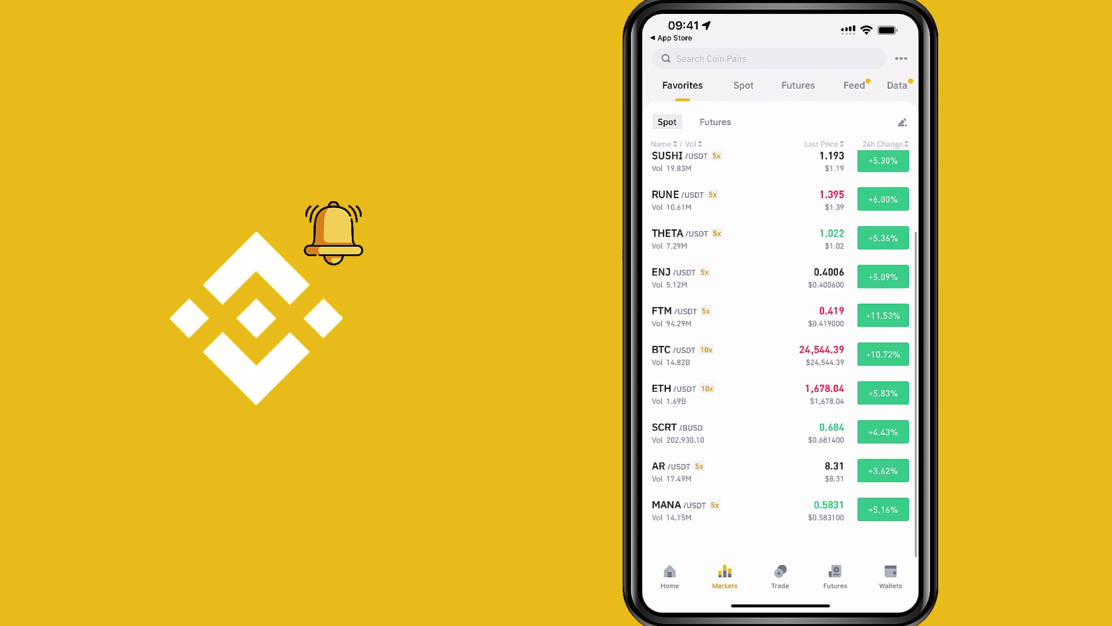
scroll(780, 347, up, 2)
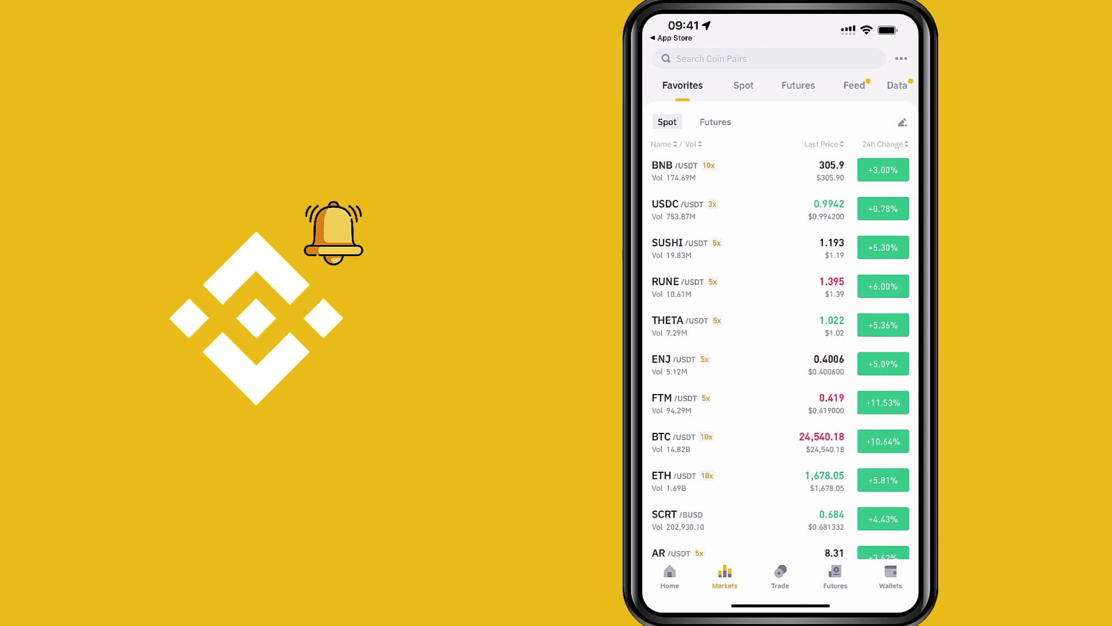
scroll(781, 348, down, 1)
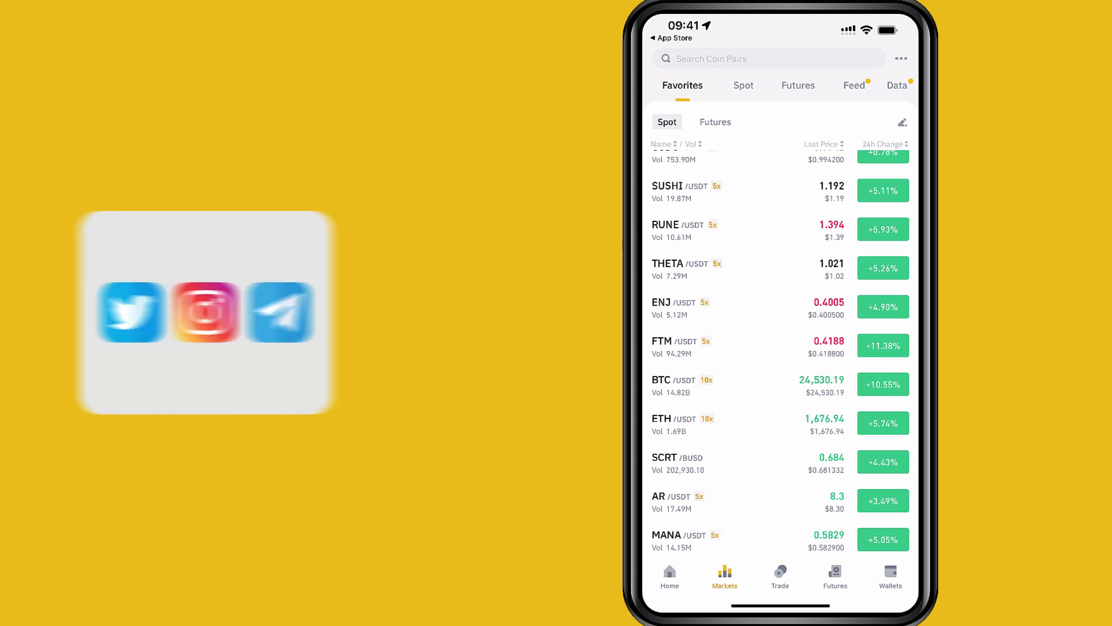
scroll(785, 355, up, 1)
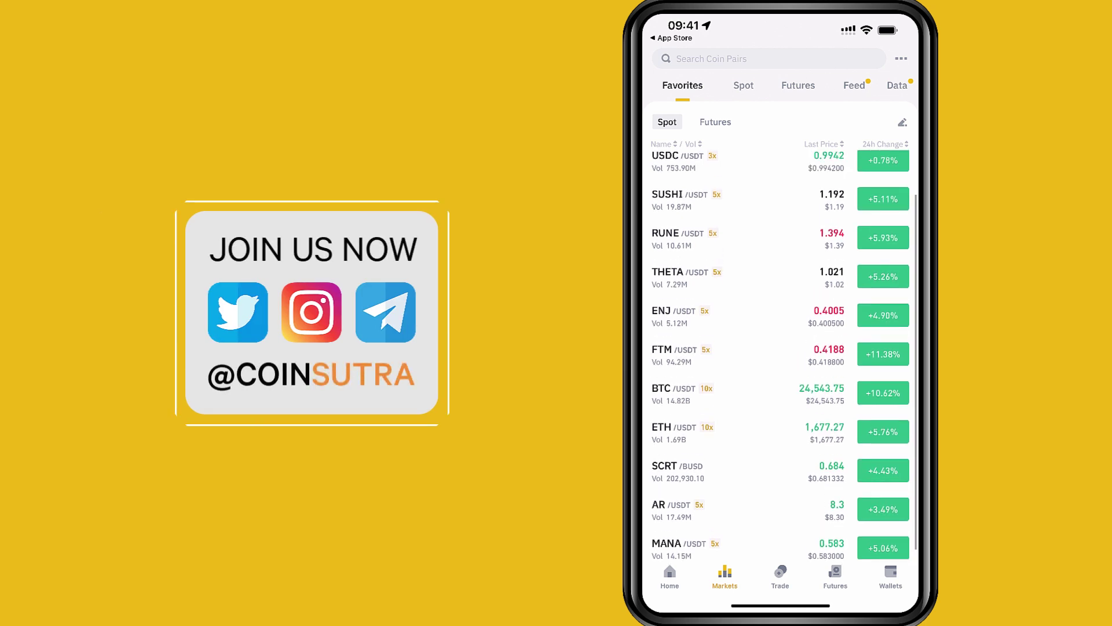
- Open the THETA/USDT pair from the Favorites list
click(680, 276)
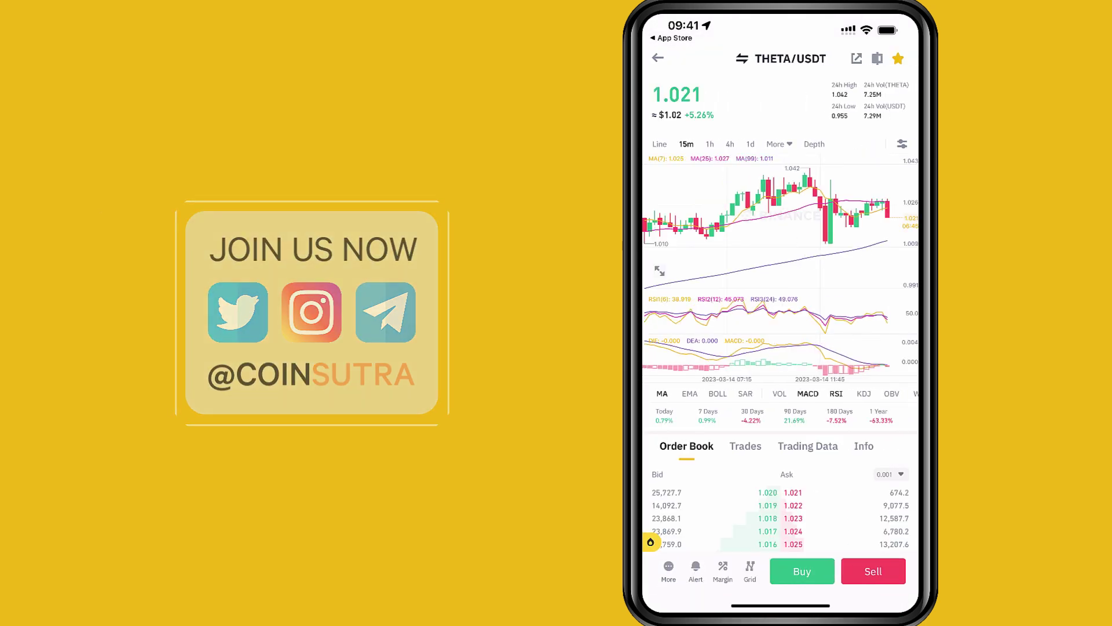